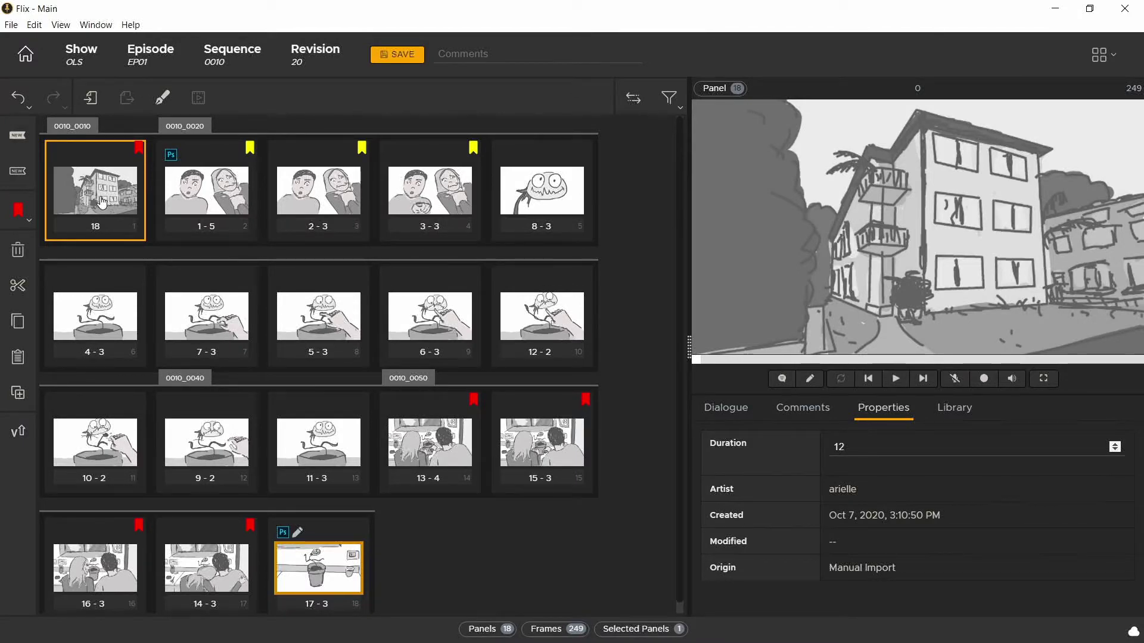
# Step: Add the dialogue 'Isn't he beautiful?' to panel 16-3 and start recording playback
pyautogui.click(729, 411)
pyautogui.click(807, 476)
pyautogui.write("Isn't he beautiful?")
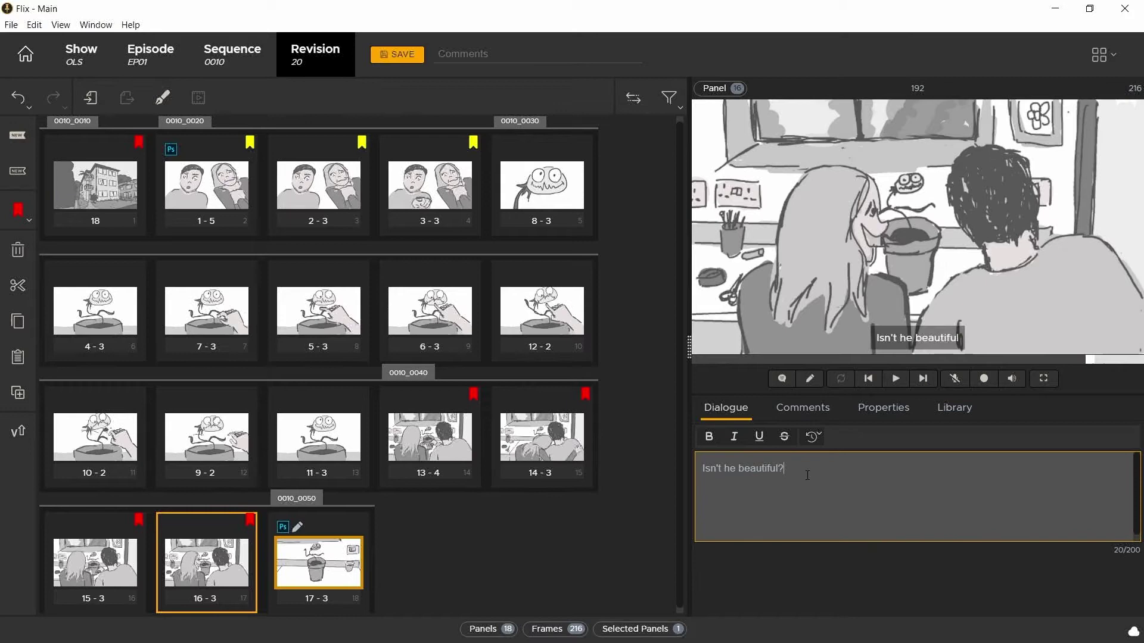
pyautogui.click(985, 379)
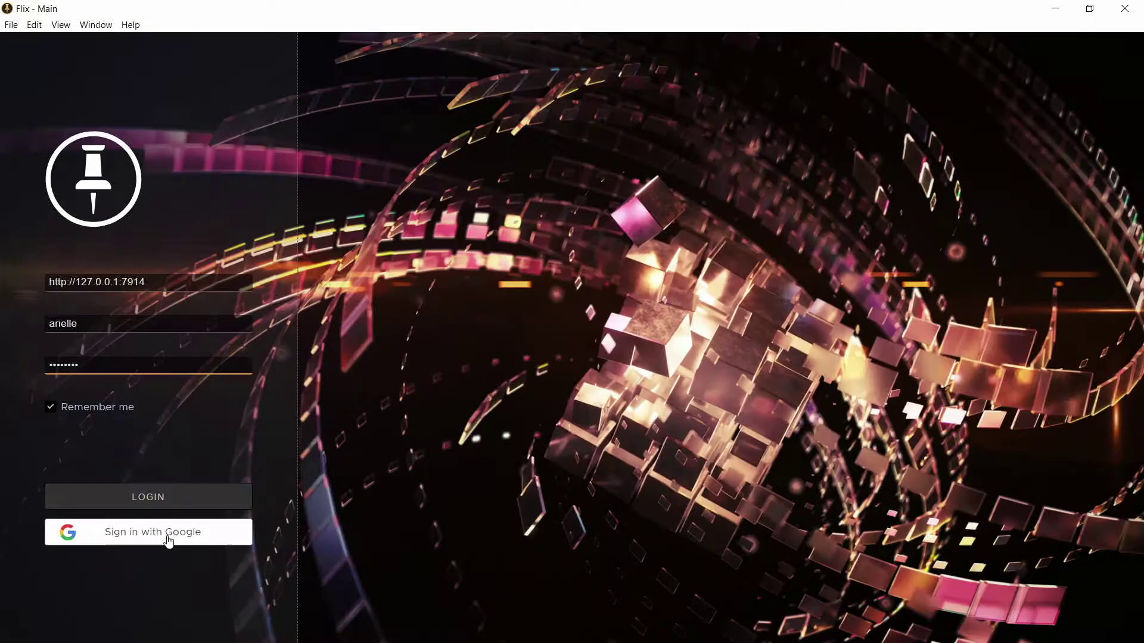
# Step: Log in to the Flix server with the prefilled server address and account credentials
pyautogui.click(160, 504)
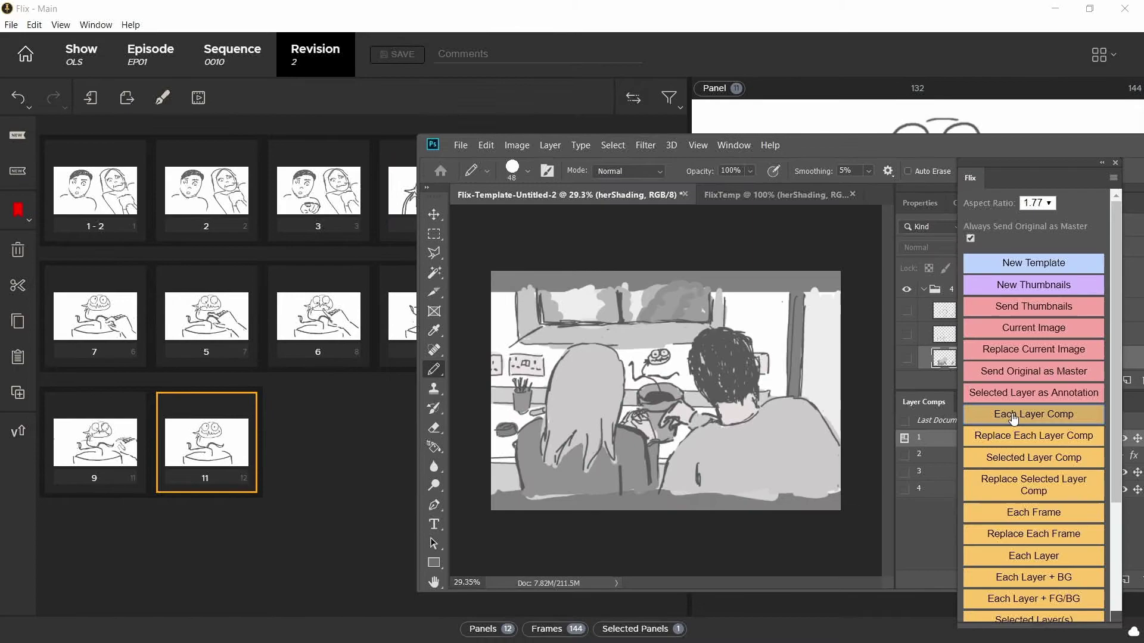
# Step: Send the drawing's layer comps from Photoshop to Flix as new panels 13–16
pyautogui.click(1013, 419)
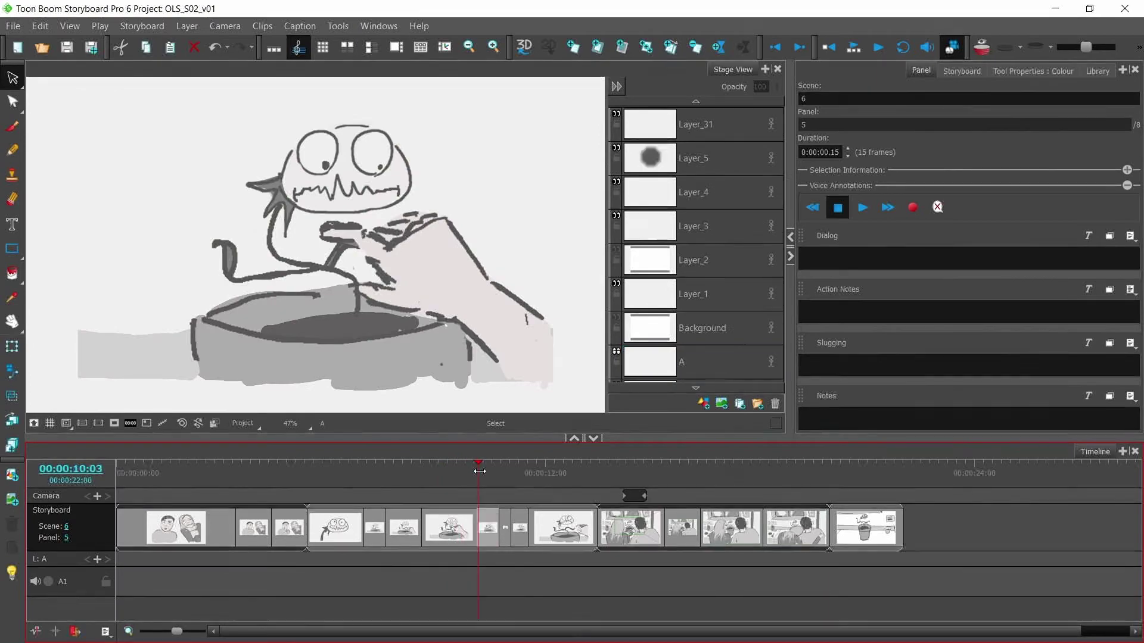
# Step: Scrub forward through the panels, compare against revision 15, and record playback from panel one
pyautogui.moveTo(479, 471); pyautogui.dragTo(644, 471)
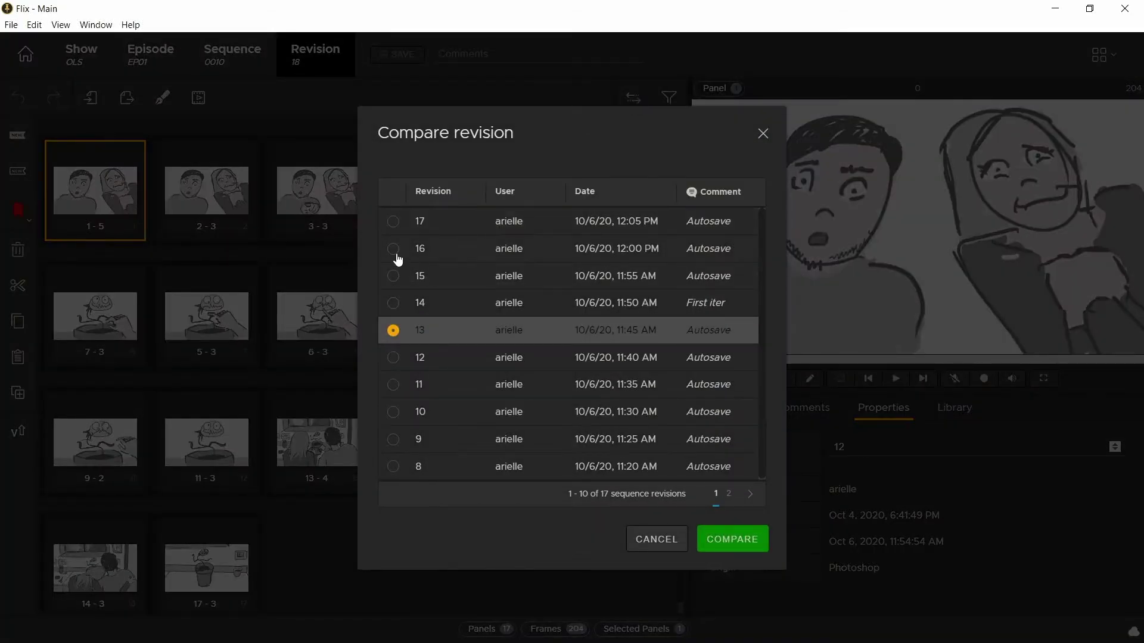
pyautogui.click(393, 277)
pyautogui.click(728, 539)
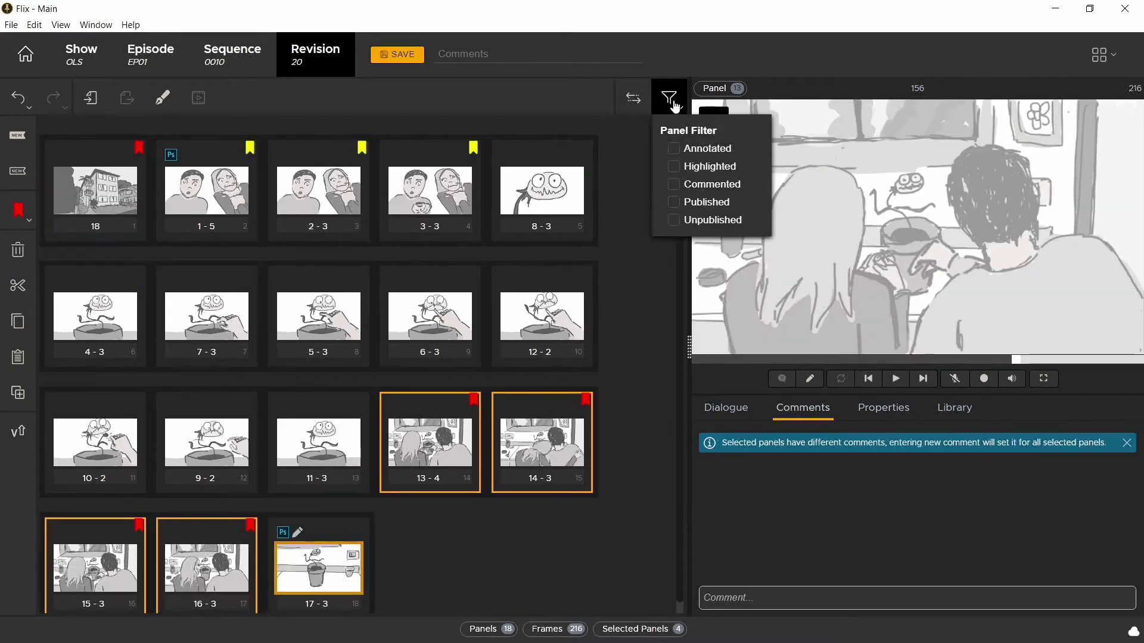
pyautogui.click(989, 381)
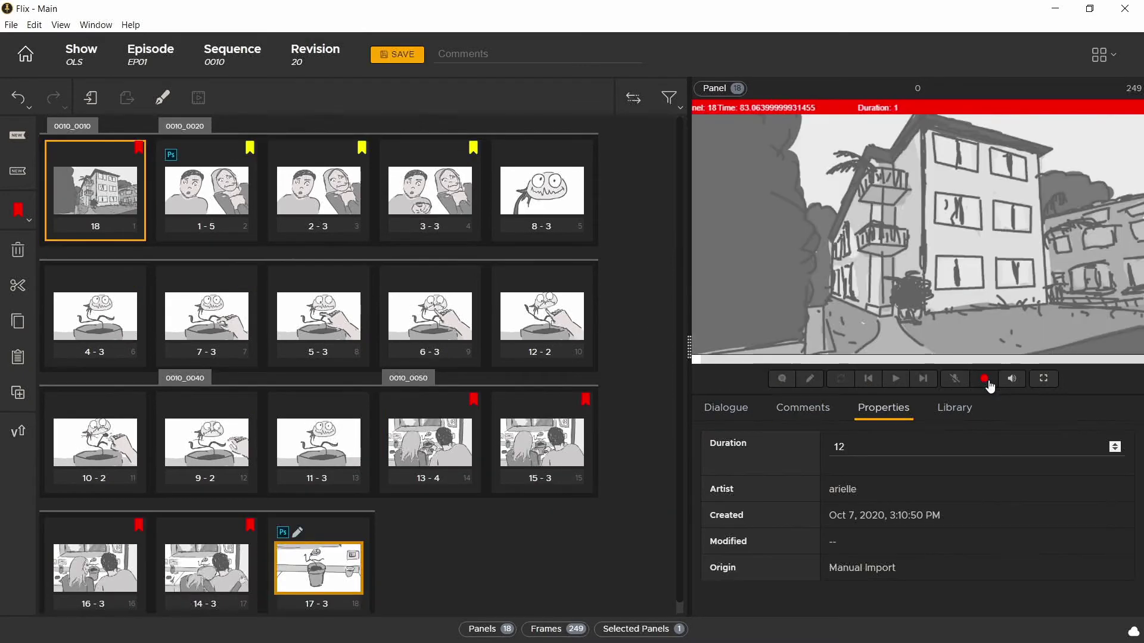